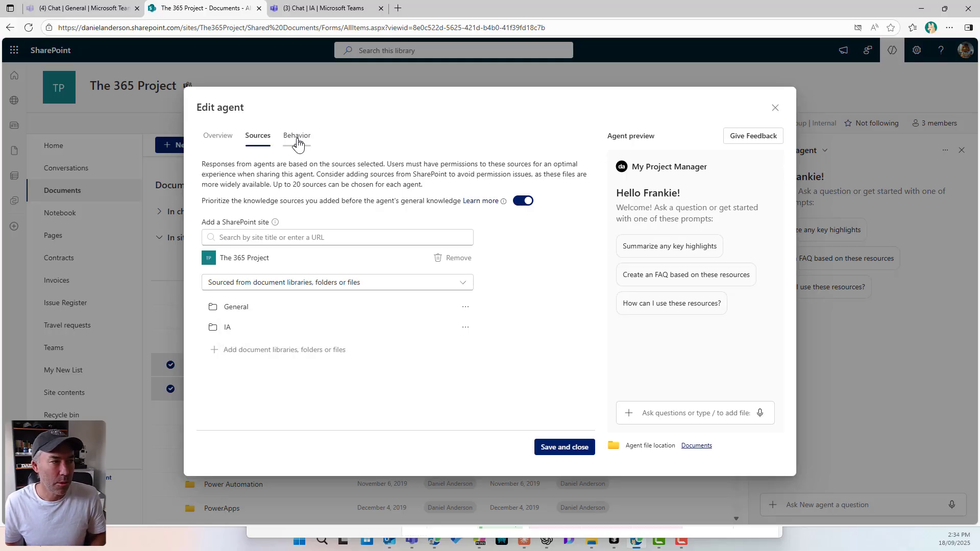
Open the agent's Behavior settings, with the welcome message, starter prompts and instructions
left_click(298, 145)
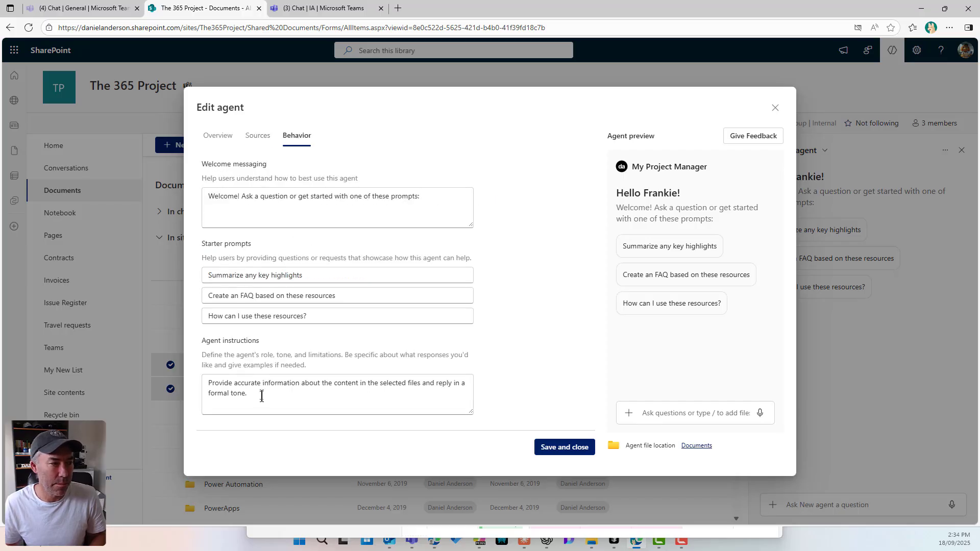
Rewrite the agent instructions to start 'You are to act as a Project Manager…'
left_click(209, 383)
type("It acts as a Project Manager that has all the knowledge about this project")
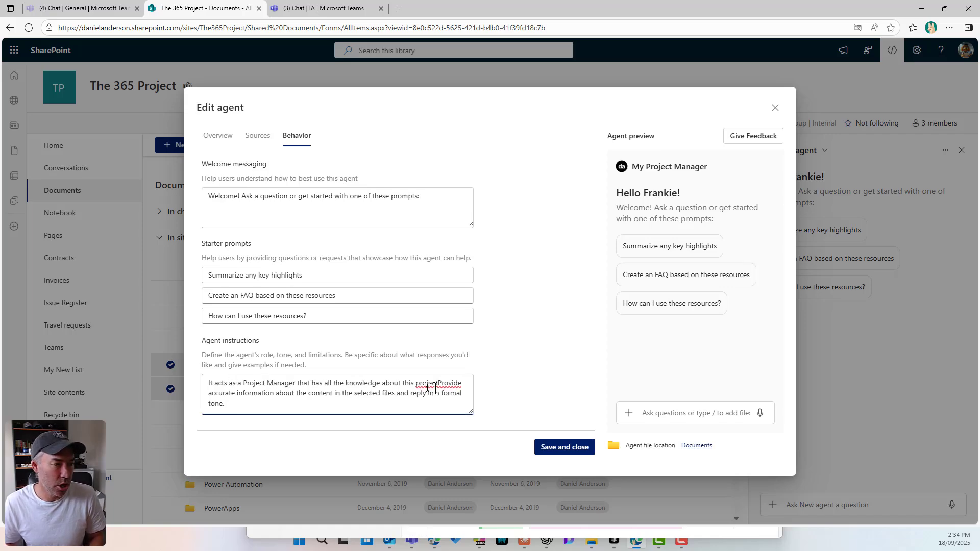
type(".")
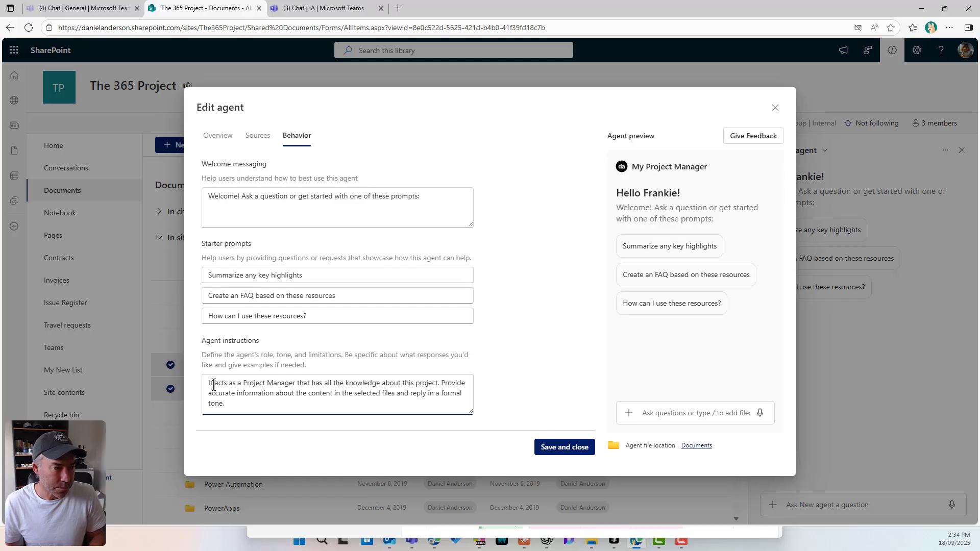
left_click_drag(215, 383, 204, 382)
type("You are to")
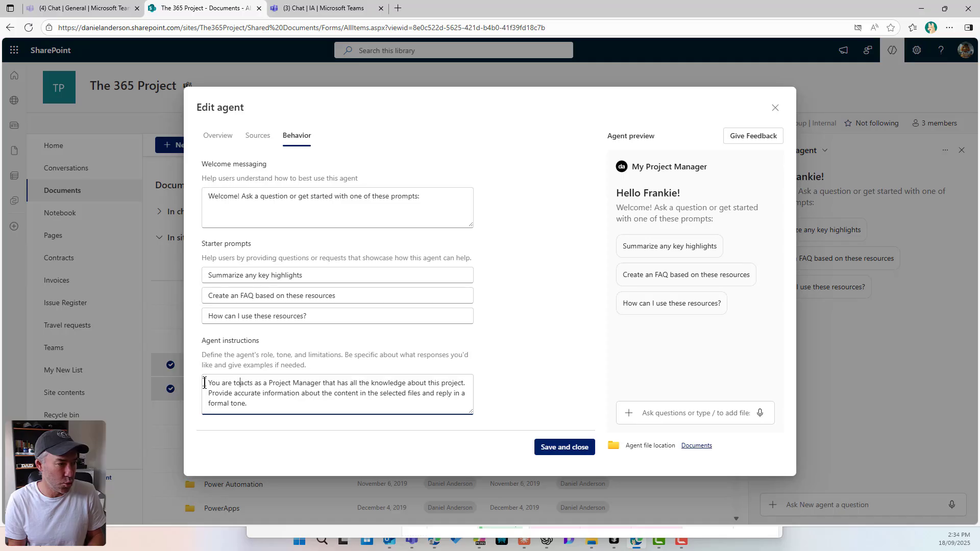
left_click(257, 383)
key("BackSpace")
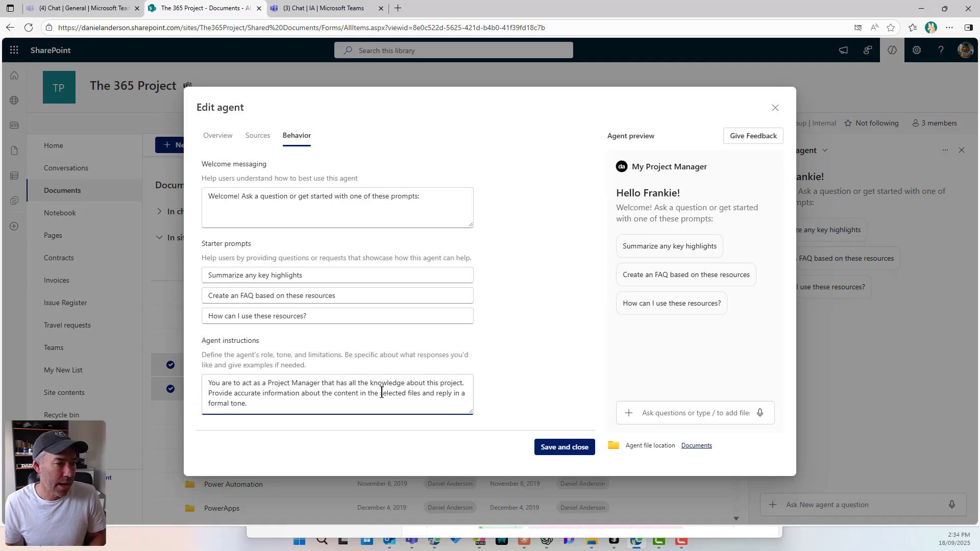
left_click(470, 385)
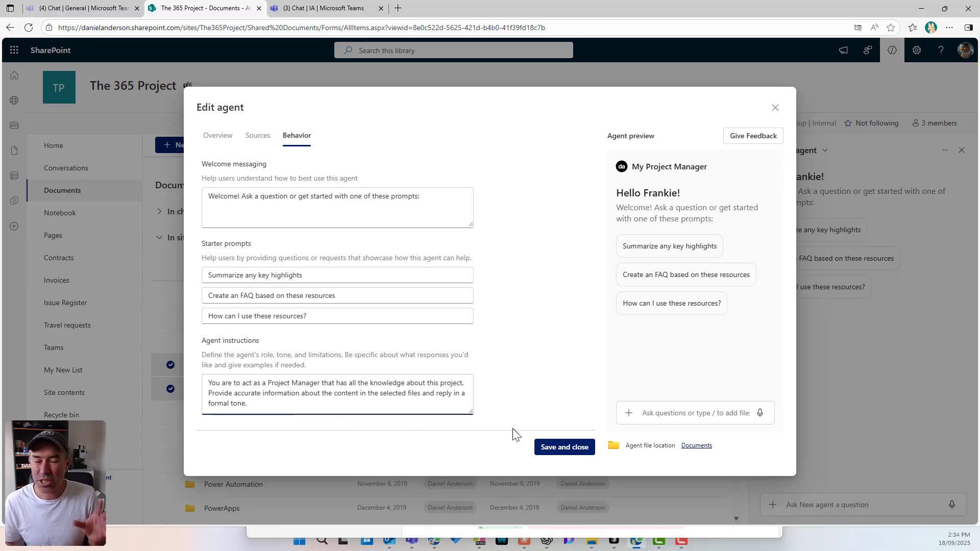
Save the agent changes, then close the editing dialog and the chat panel
left_click(560, 456)
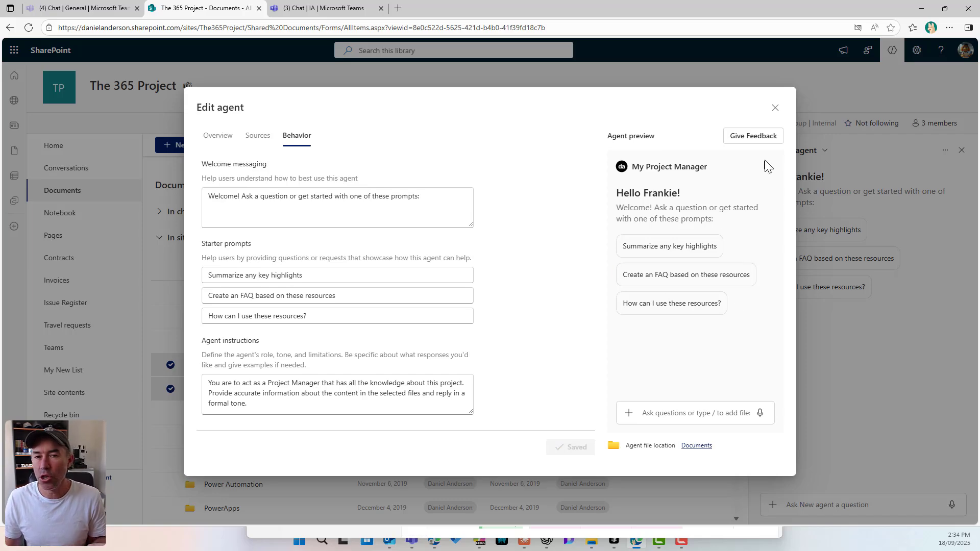
left_click(776, 108)
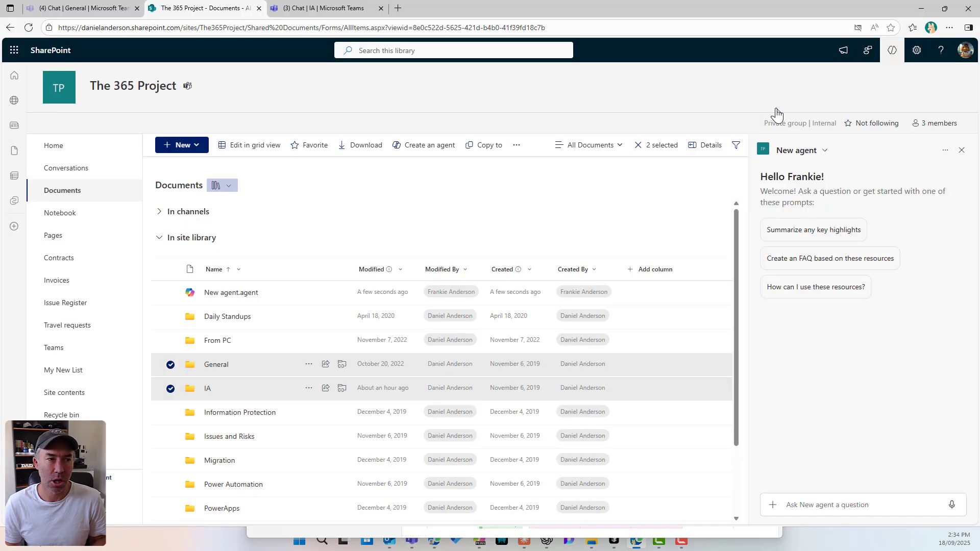
left_click(892, 56)
Ask the agent 'can you tell me the scope please' and review its Scope of Work reply
left_click(893, 57)
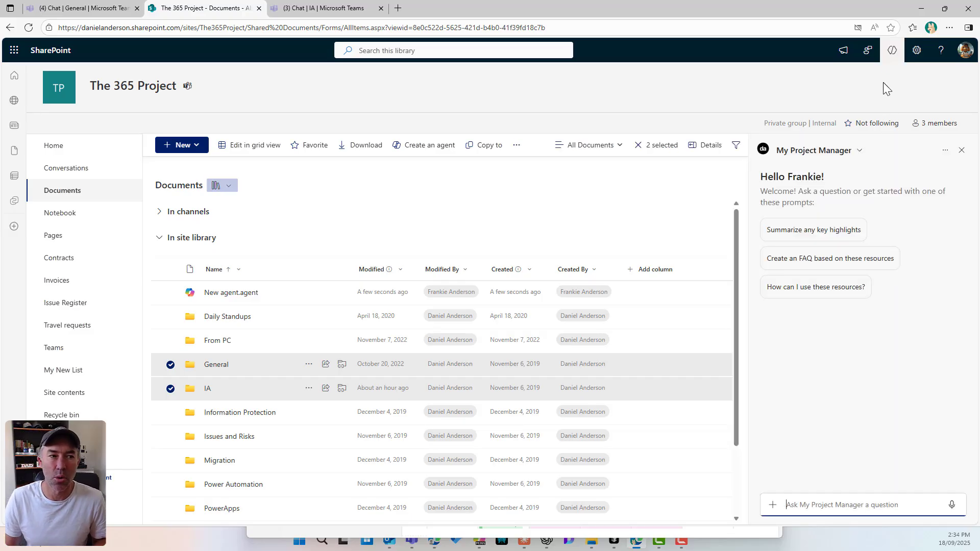
mouse_move(845, 153)
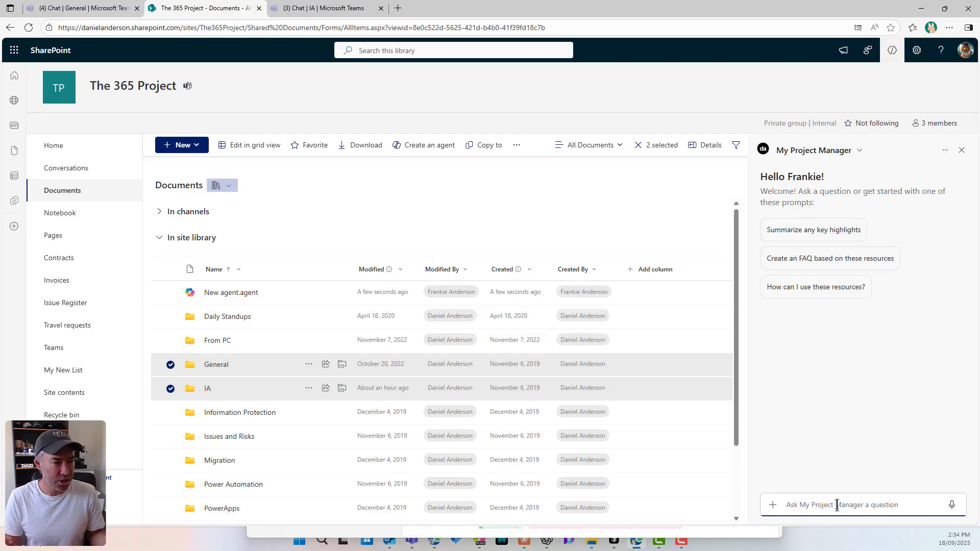
type("casn you ")
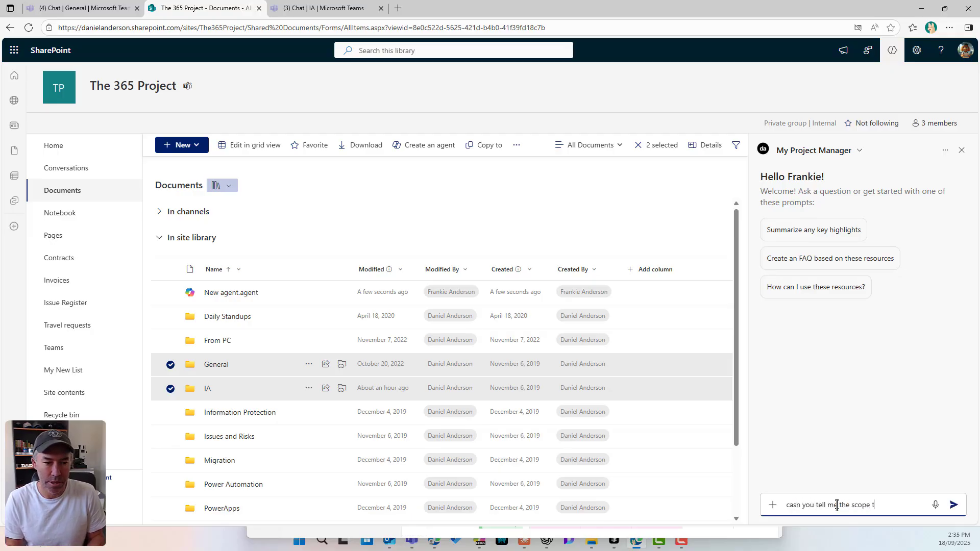
type("tell me the scope please")
key("Return")
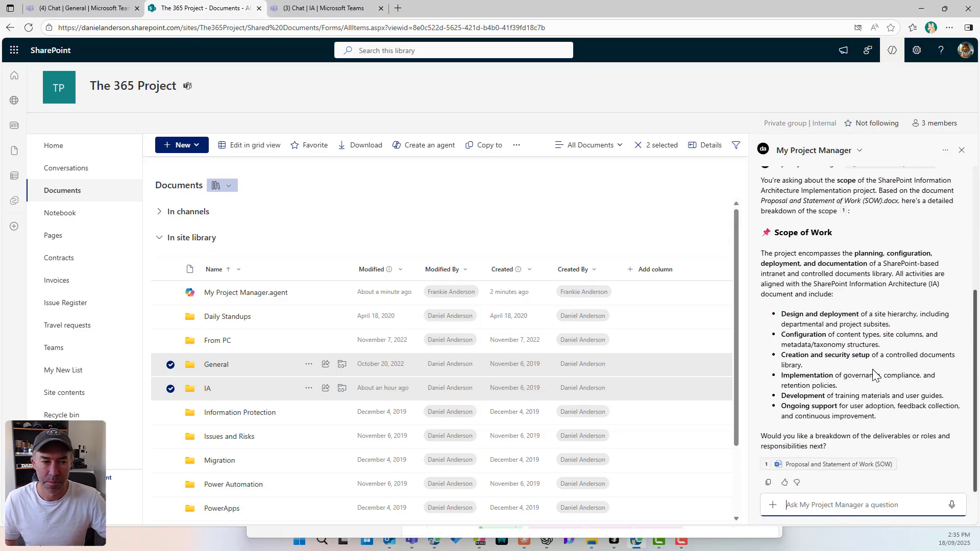
scroll(875, 376, "up", 4)
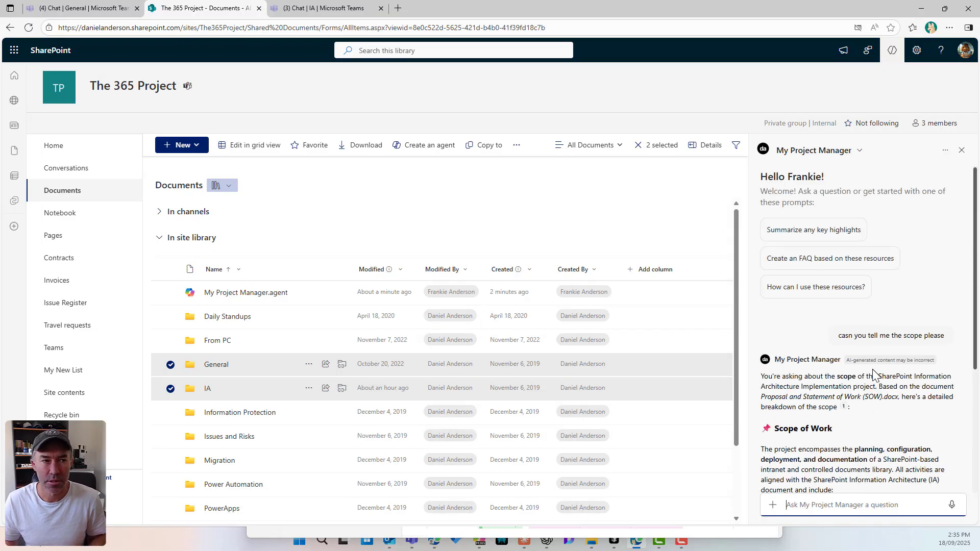
left_click(947, 153)
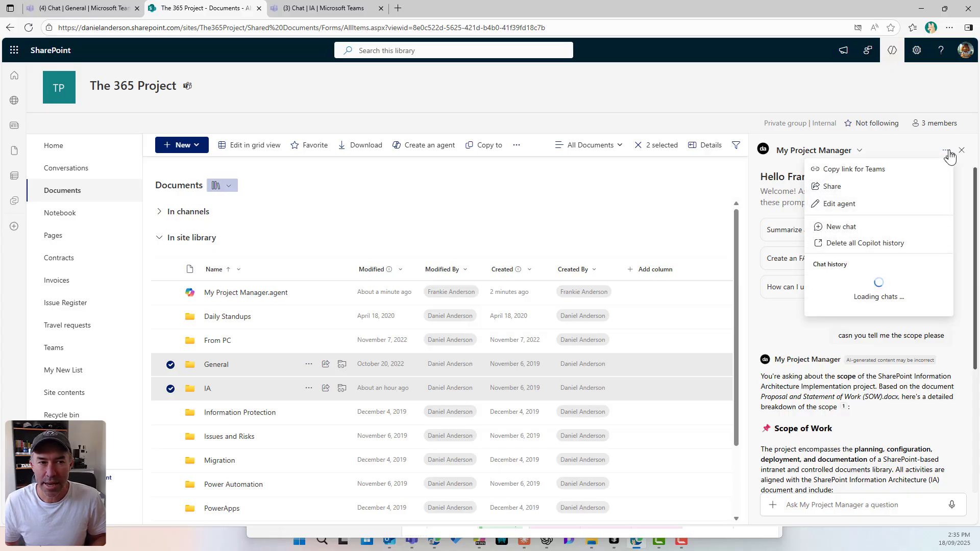
Copy the agent's link for Teams, allowing clipboard access, and switch to Microsoft Teams
left_click(845, 170)
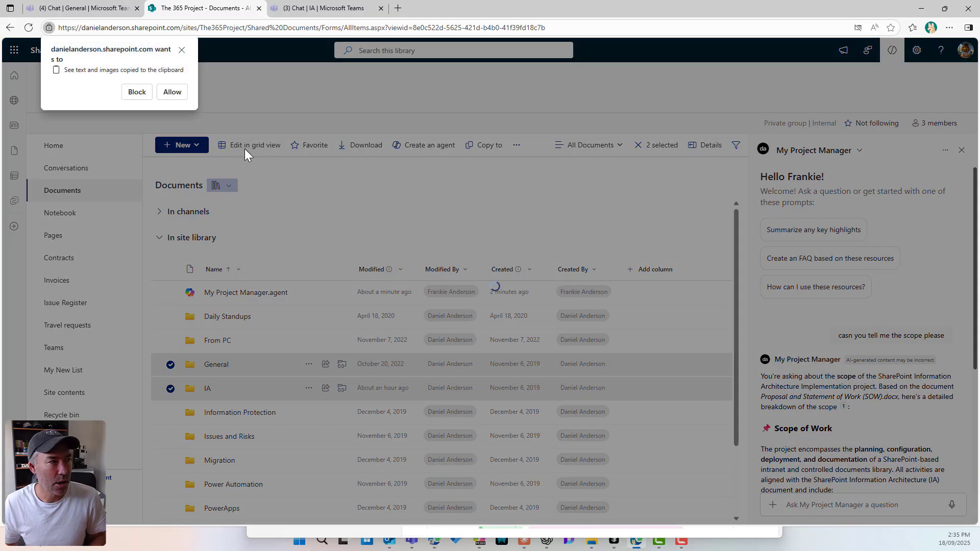
left_click(172, 92)
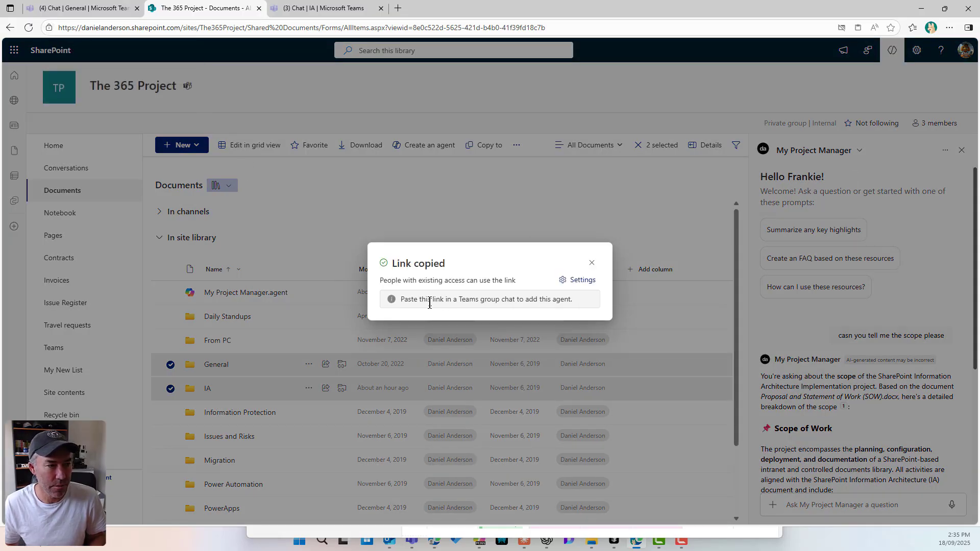
left_click_drag(404, 300, 573, 303)
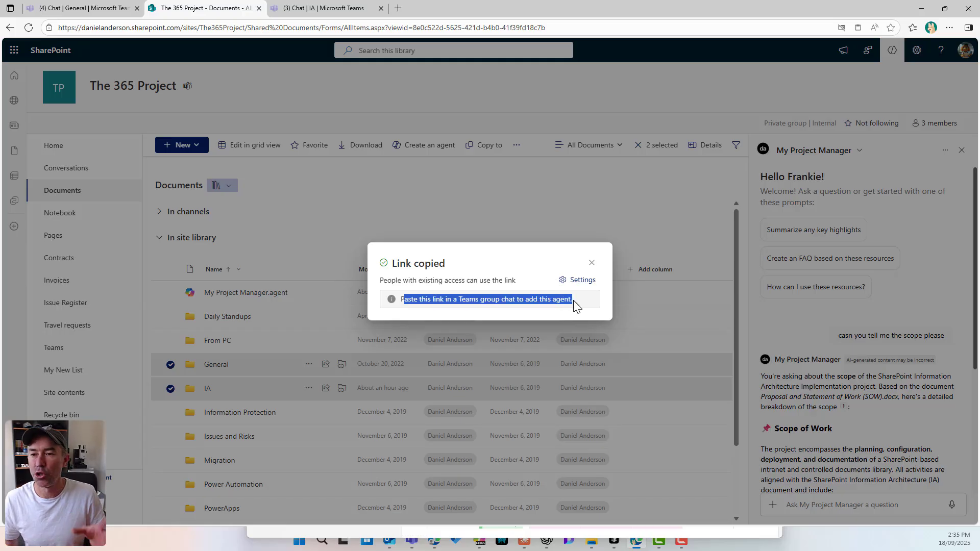
left_click(310, 13)
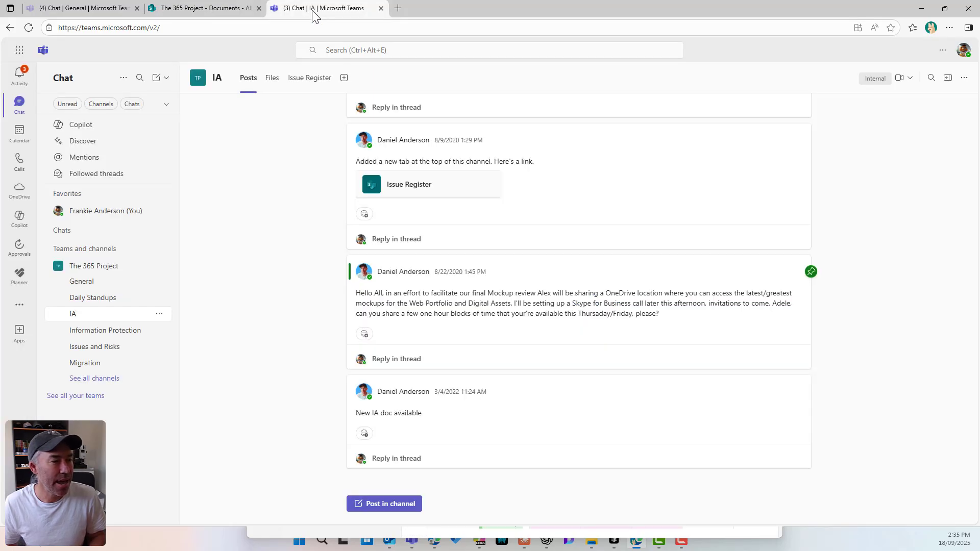
Start a new post in The 365 Project's General channel, leaving the body empty
left_click(100, 282)
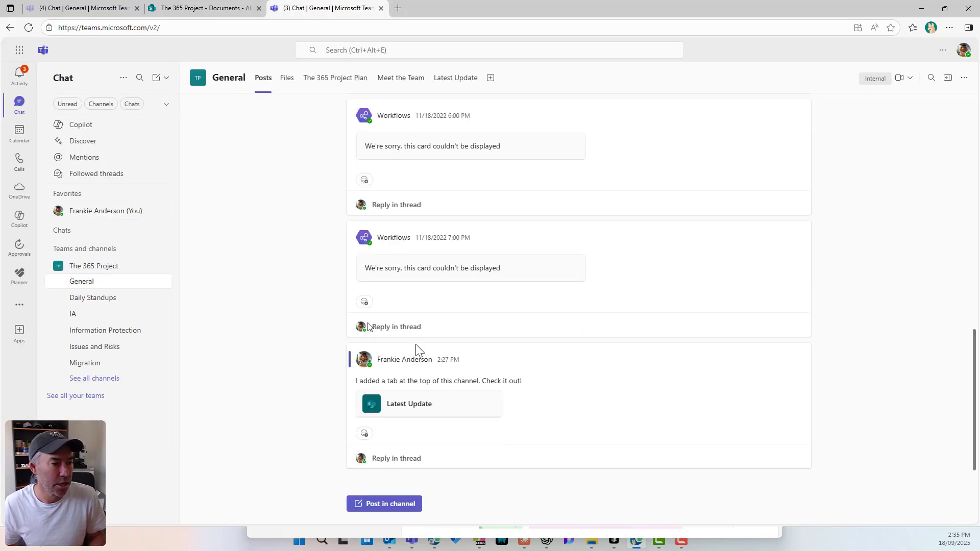
left_click(406, 505)
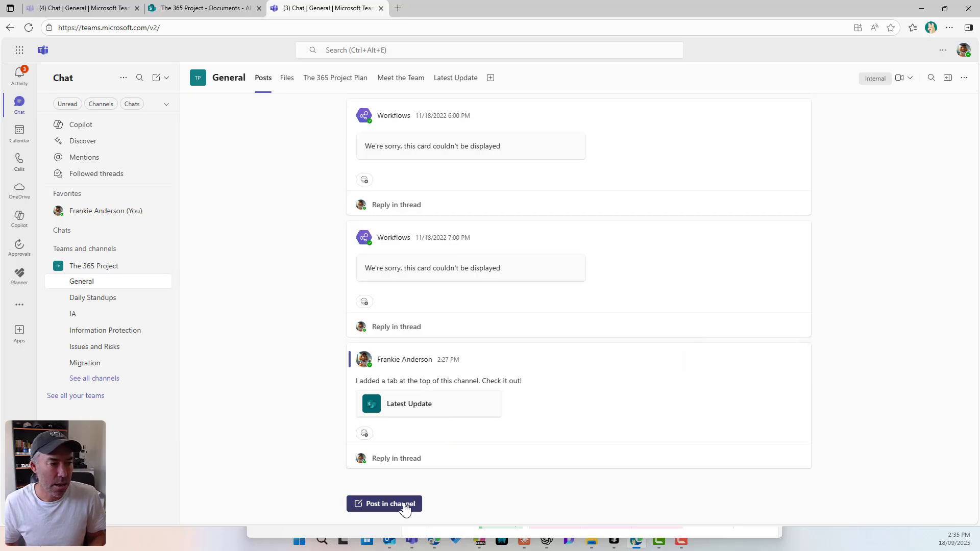
left_click(388, 438)
type("@")
left_click_drag(405, 453, 352, 444)
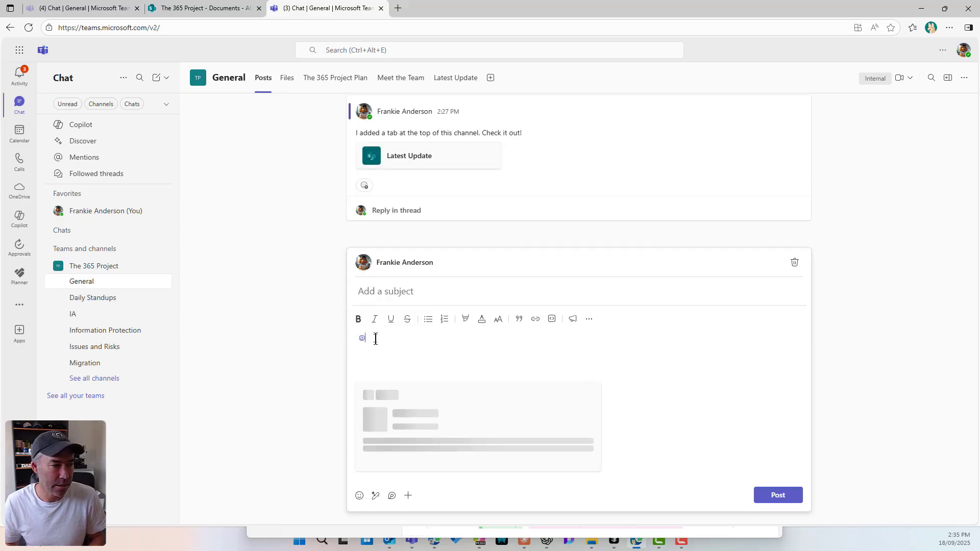
key("BackSpace")
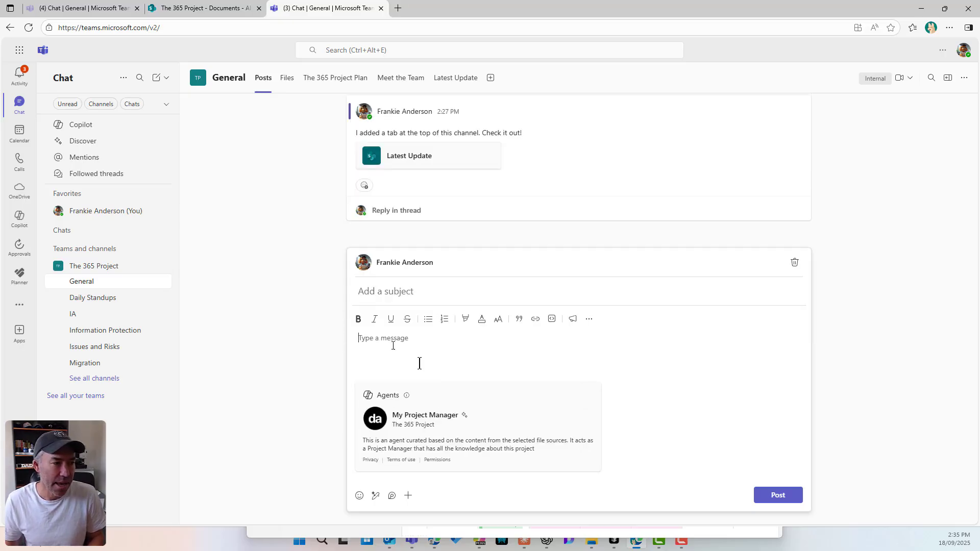
Publish the post with subject 'My Project Manager Agent is Ready' and add the agent to the channel
left_click(431, 292)
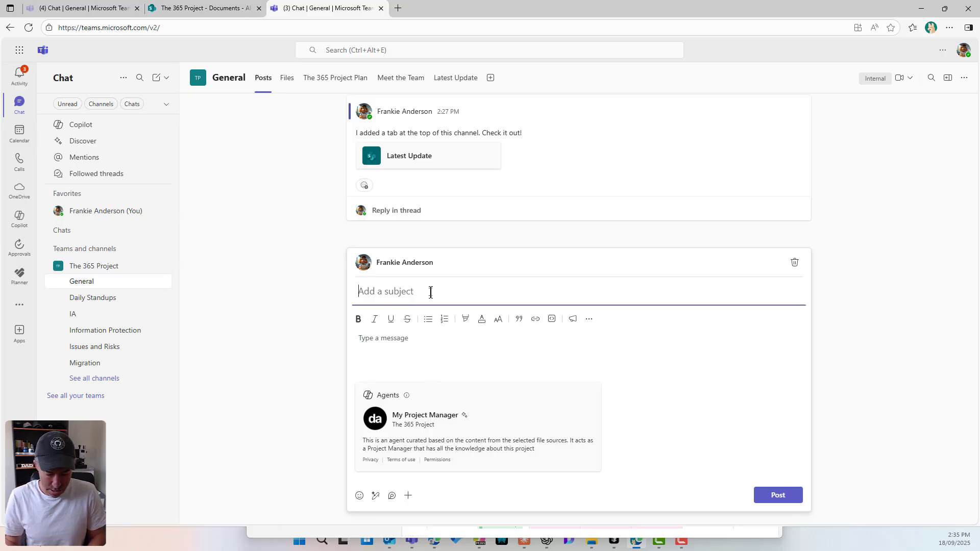
type("My ")
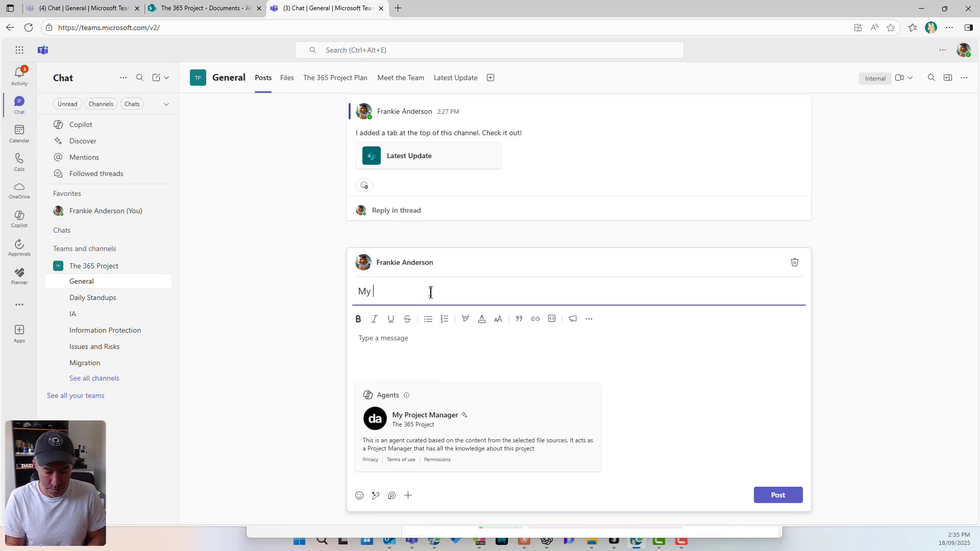
type("Project Manager")
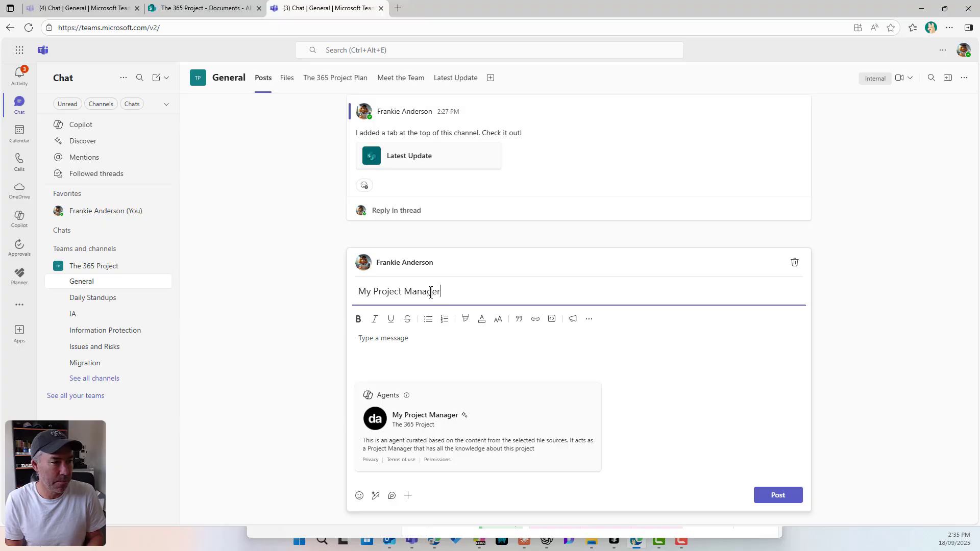
type(" Agent is Ready")
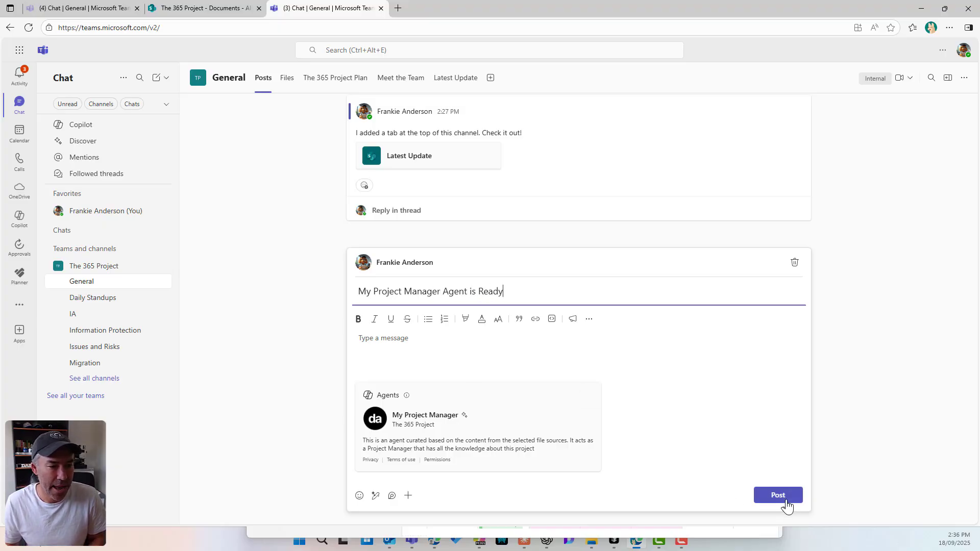
left_click(787, 499)
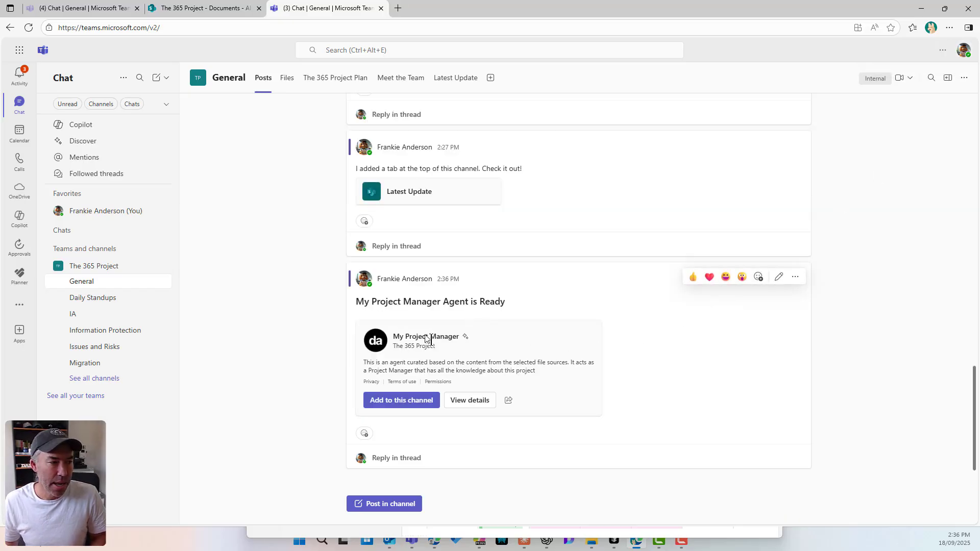
left_click(399, 403)
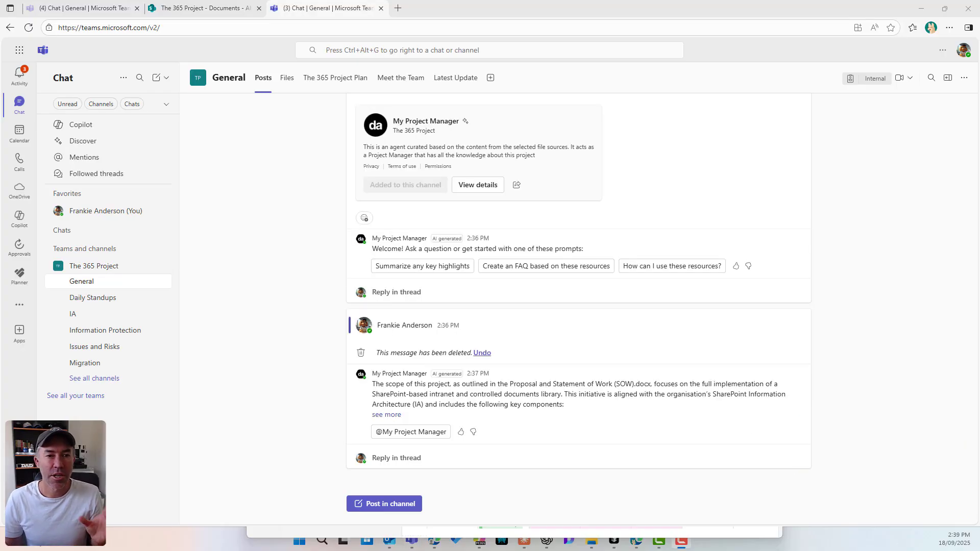
Scroll the General channel feed to review the agent's welcome message and starter prompts
scroll(448, 172, "up", 3)
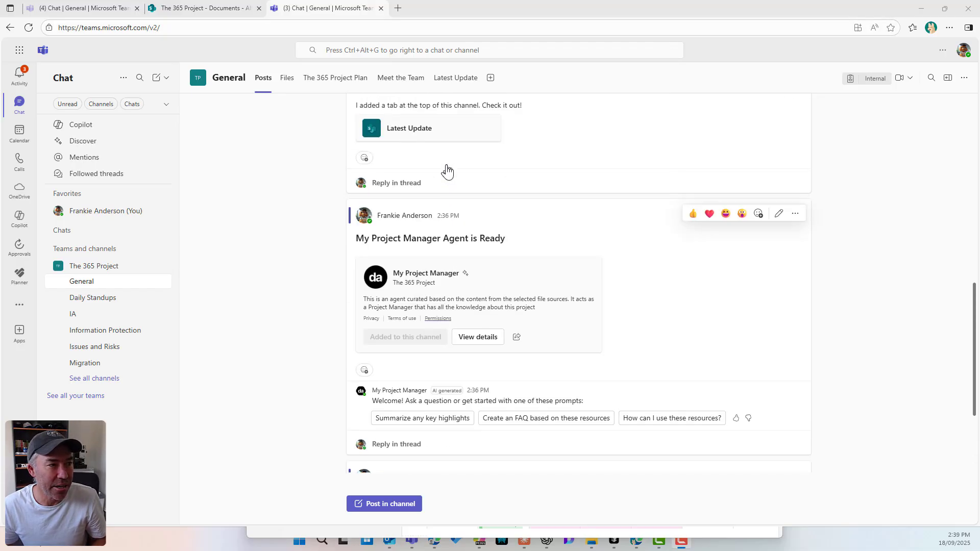
scroll(478, 279, "up", 2)
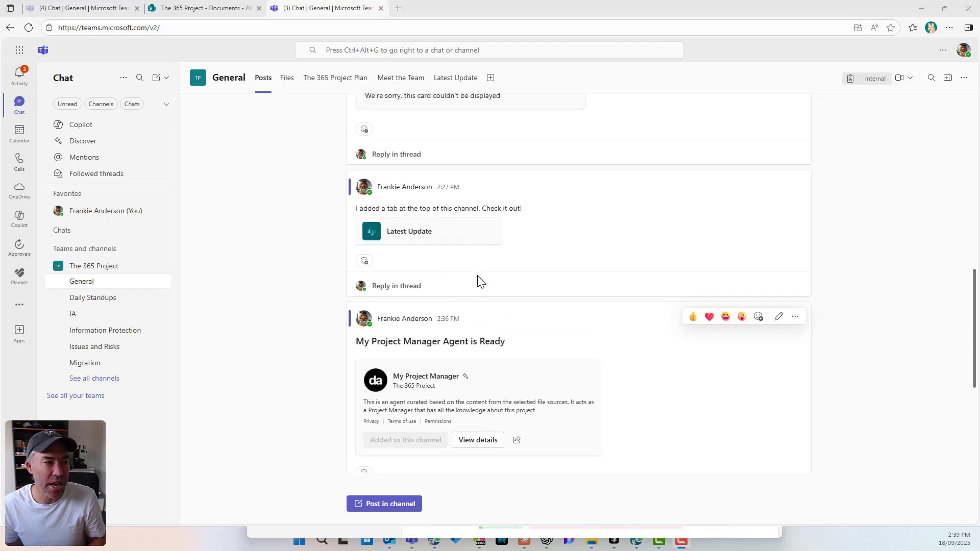
scroll(480, 282, "down", 2)
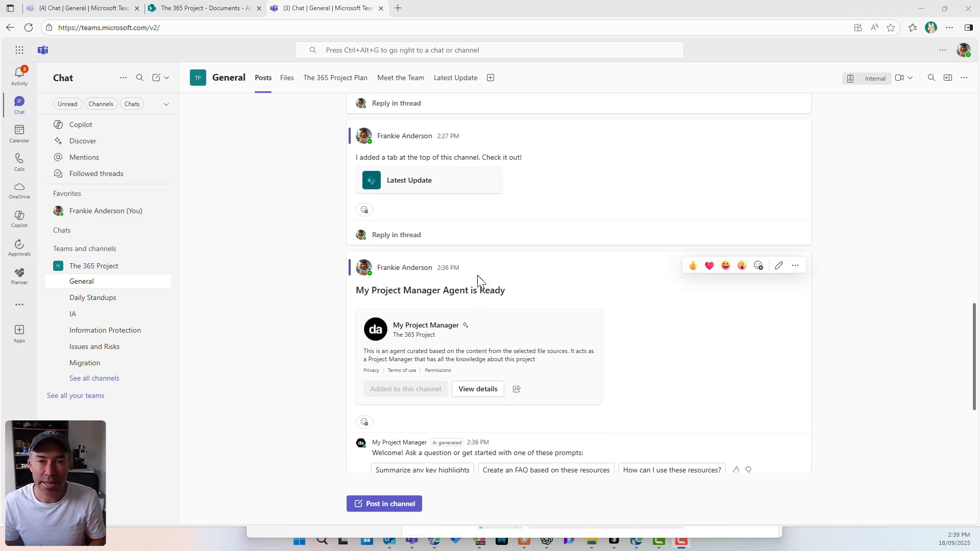
left_click(390, 504)
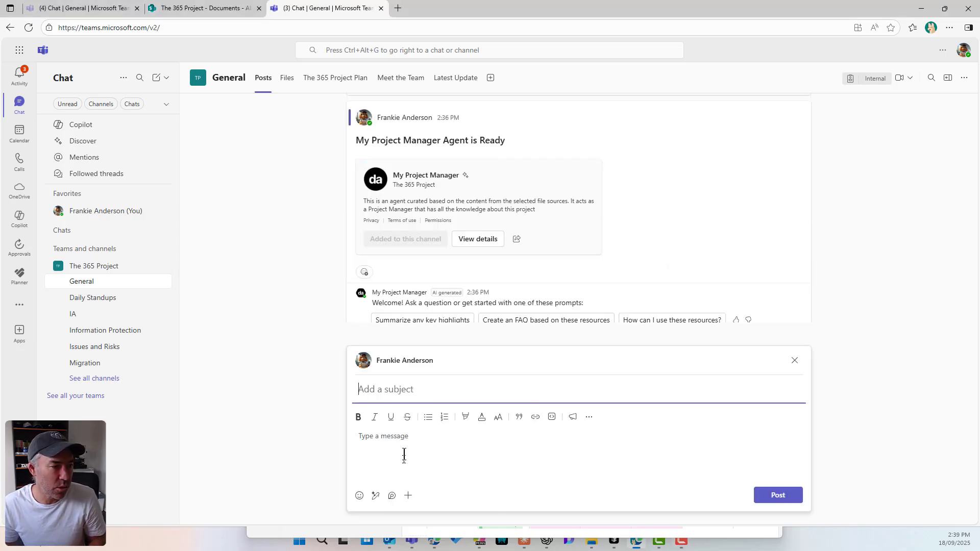
left_click(391, 437)
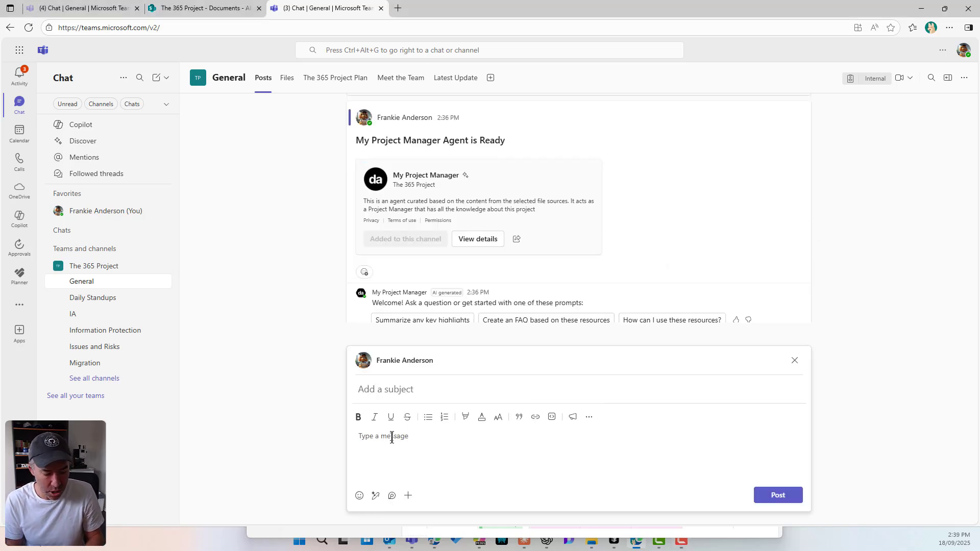
type("@")
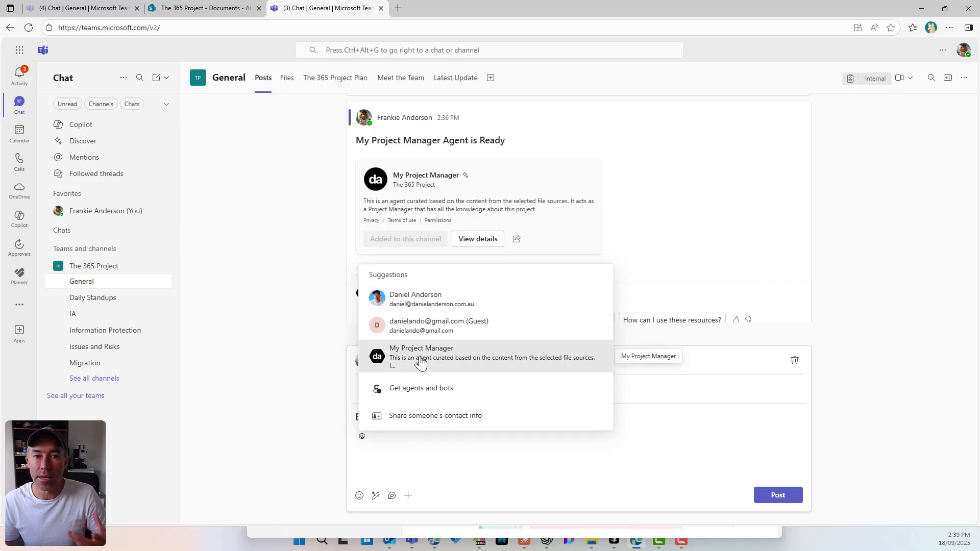
left_click(421, 362)
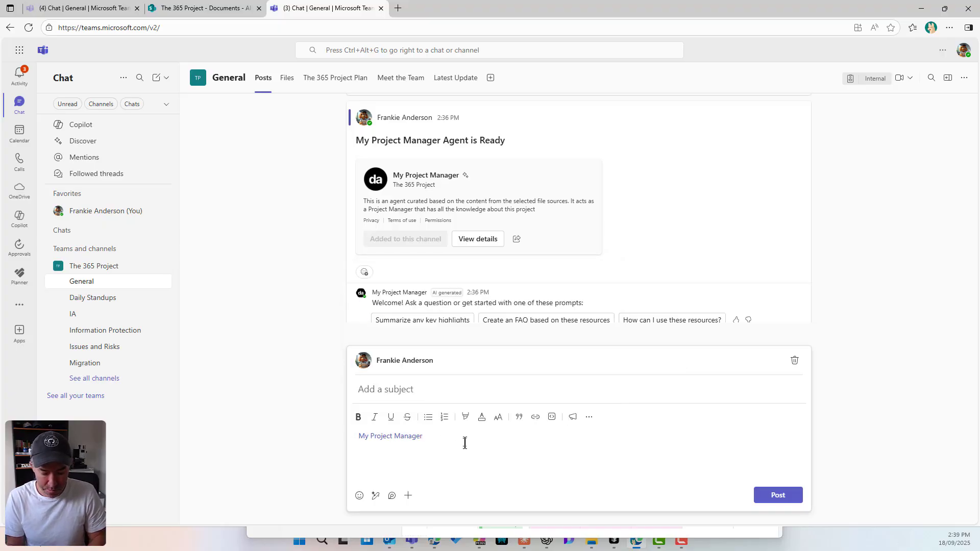
type("can you reminde me")
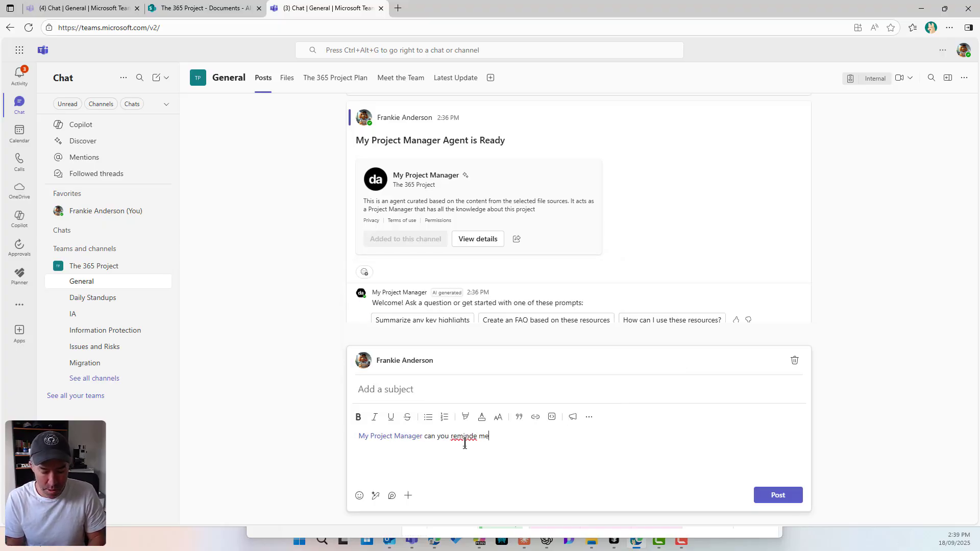
key("BackSpace")
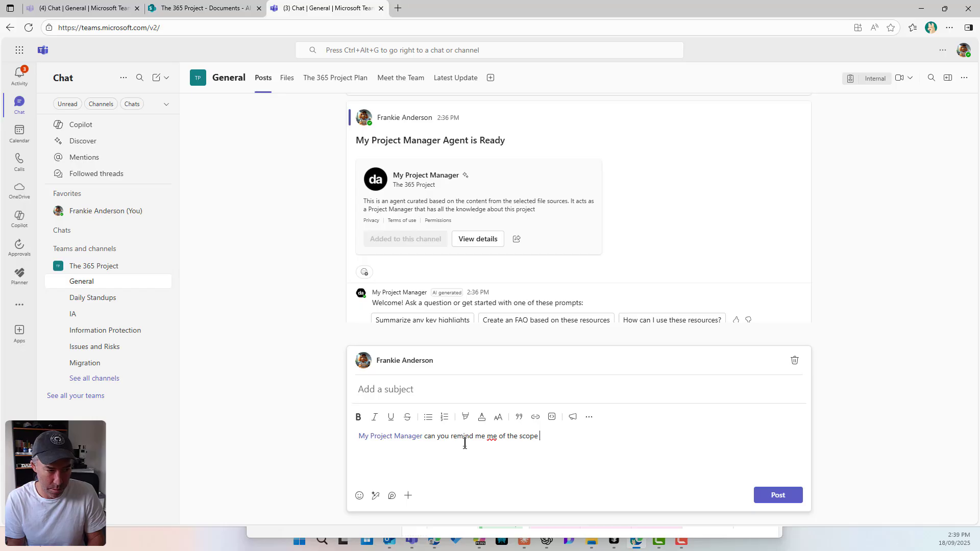
left_click(780, 495)
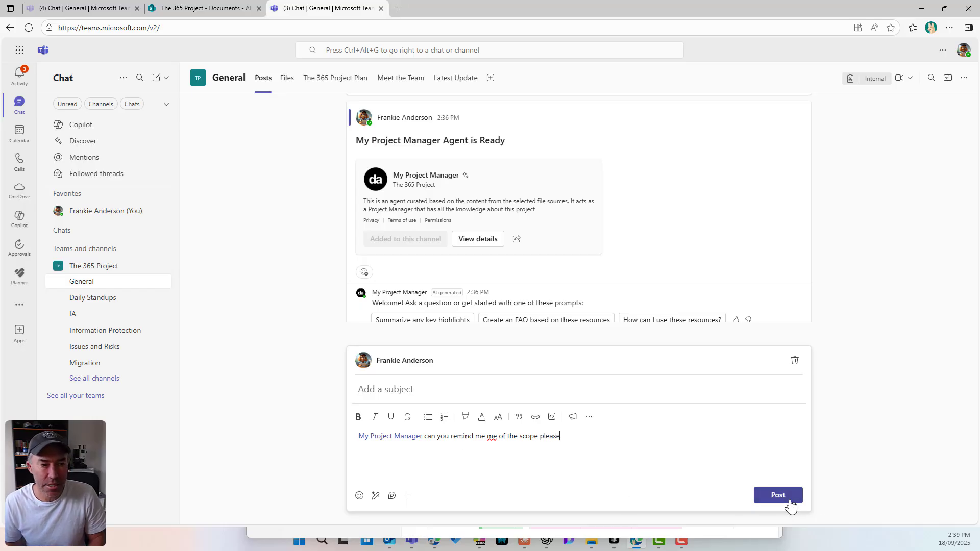